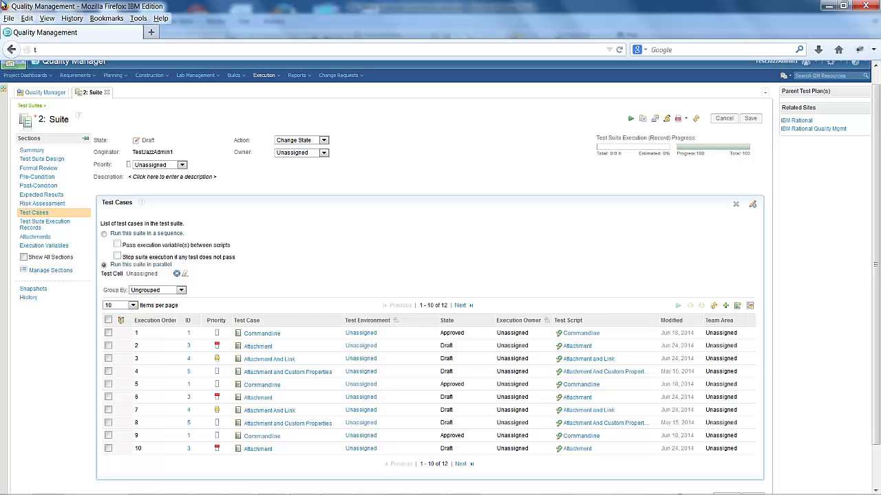
left_click(630, 119)
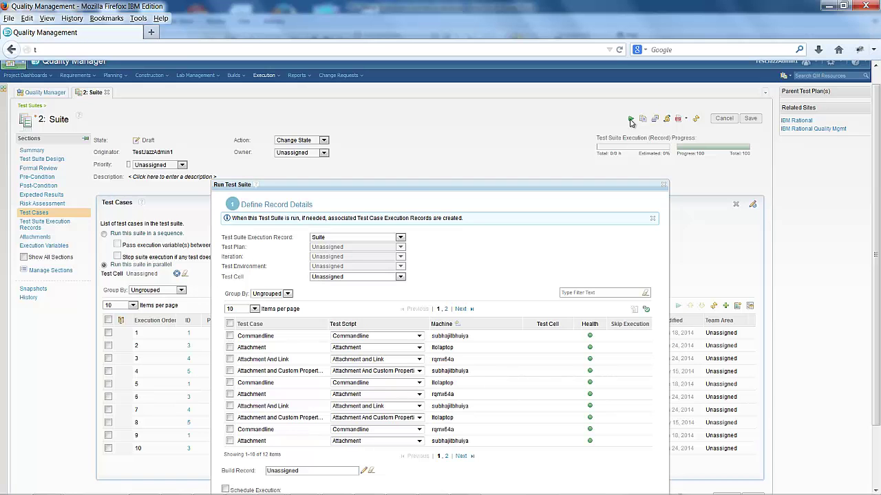
left_click_drag(432, 184, 421, 125)
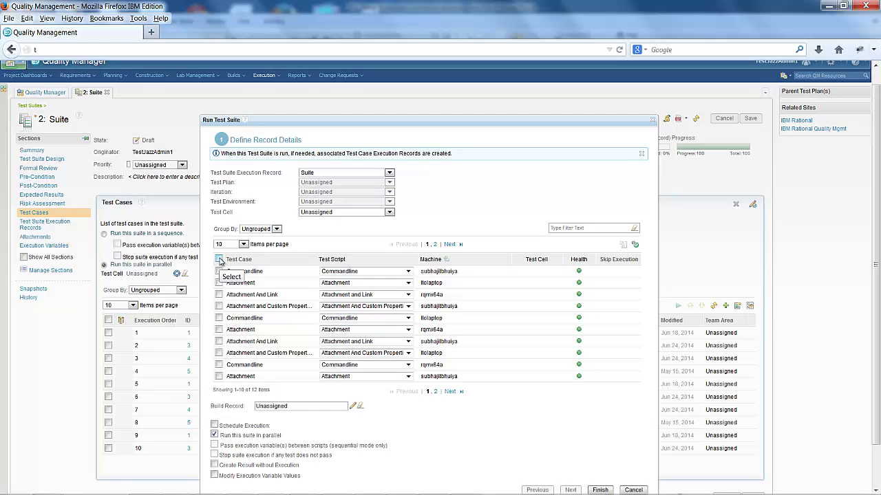
left_click(219, 259)
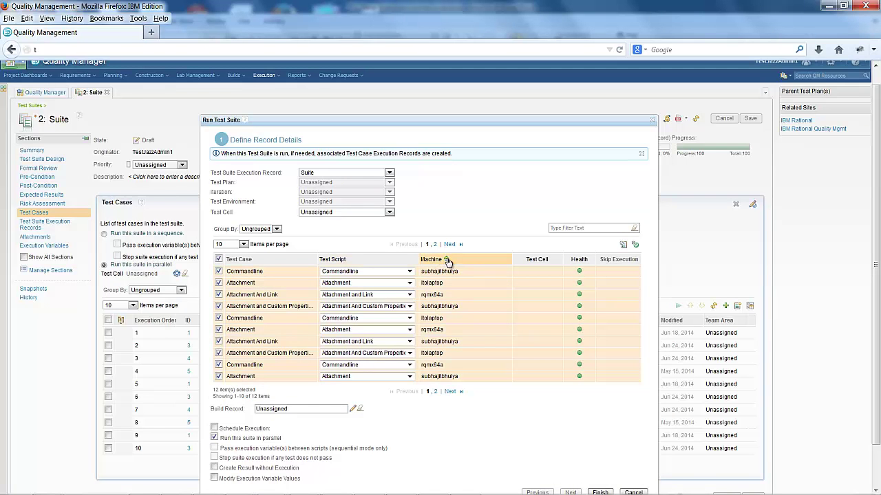
left_click(447, 260)
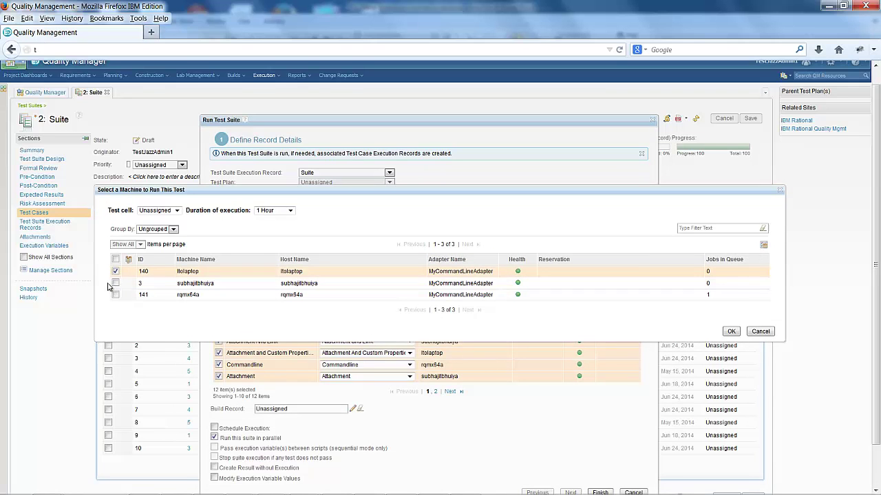
left_click(115, 283)
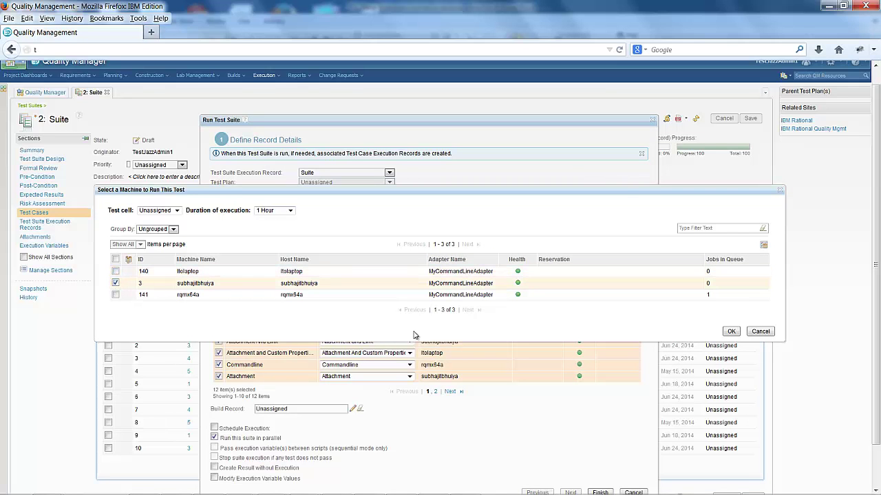
left_click(733, 332)
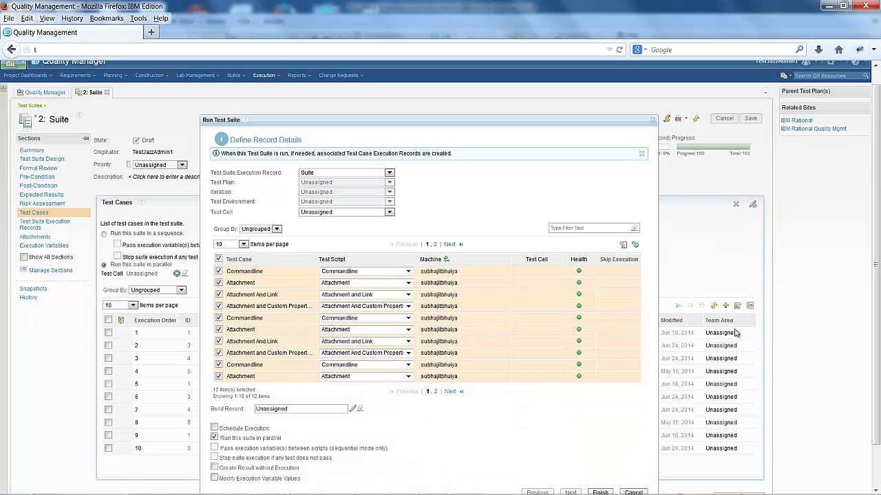
left_click(451, 391)
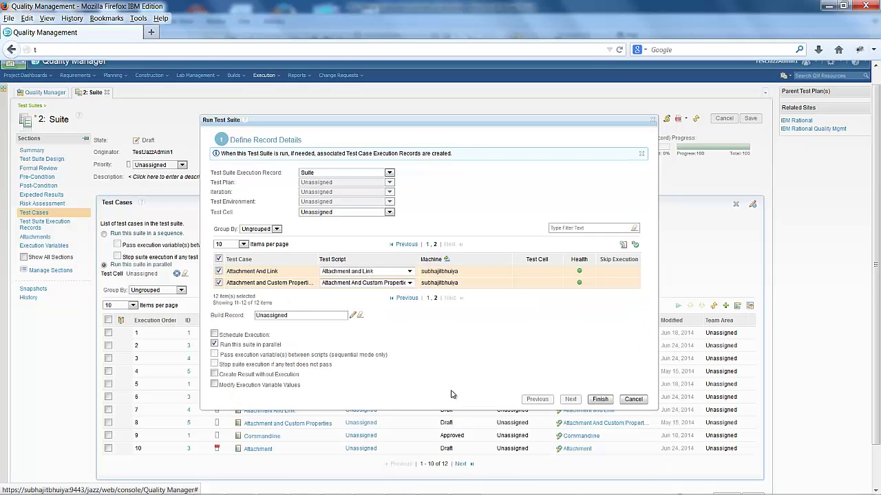
- Cancel the run and open the project's Execution Preferences
left_click(627, 402)
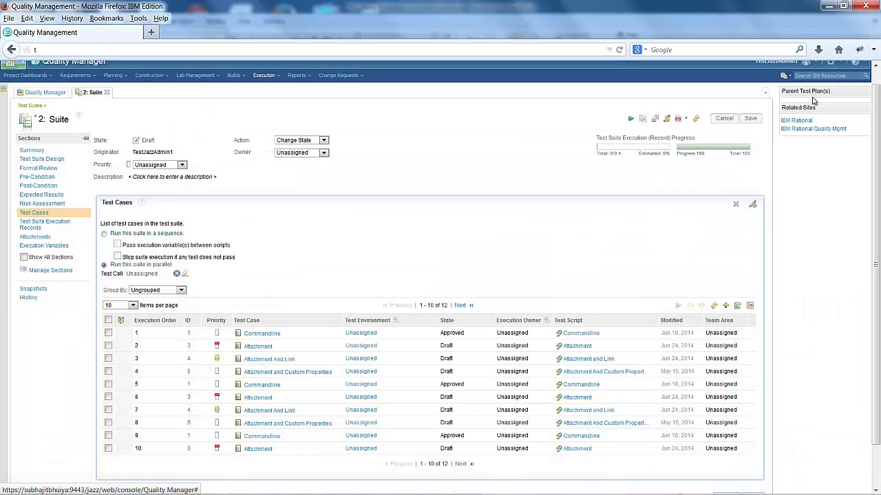
scroll(874, 110, "up", 1)
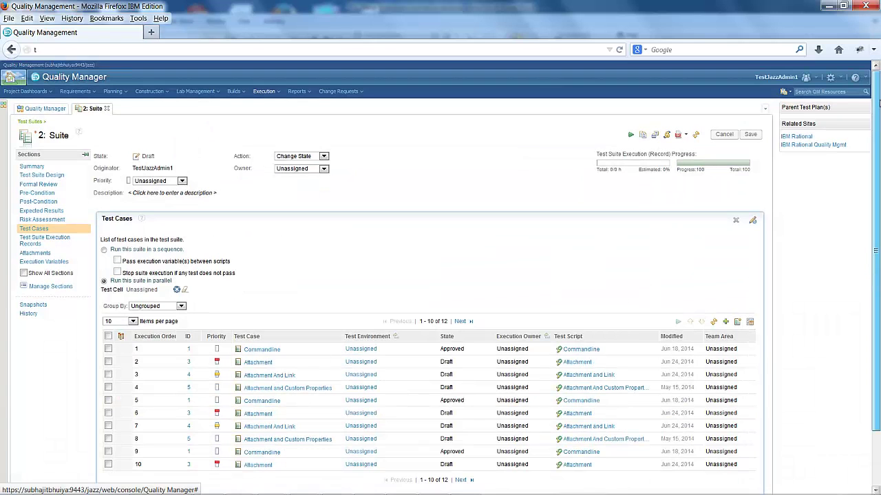
left_click(841, 78)
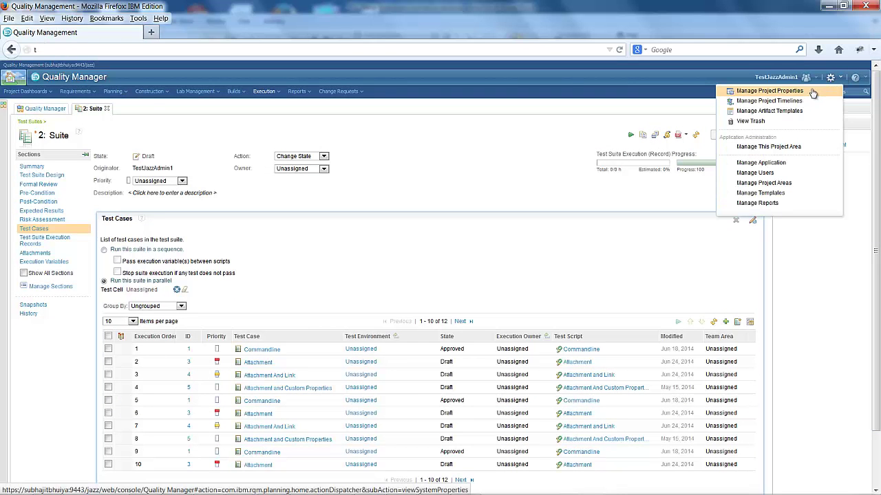
left_click(815, 93)
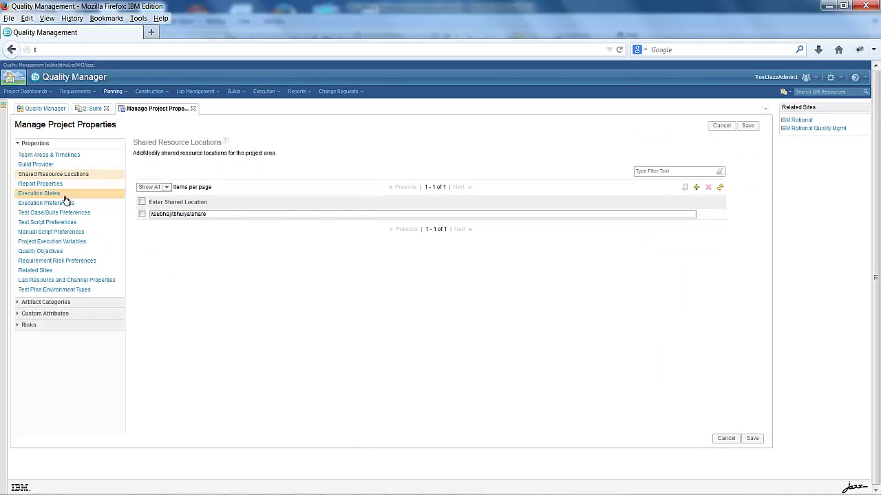
left_click(63, 203)
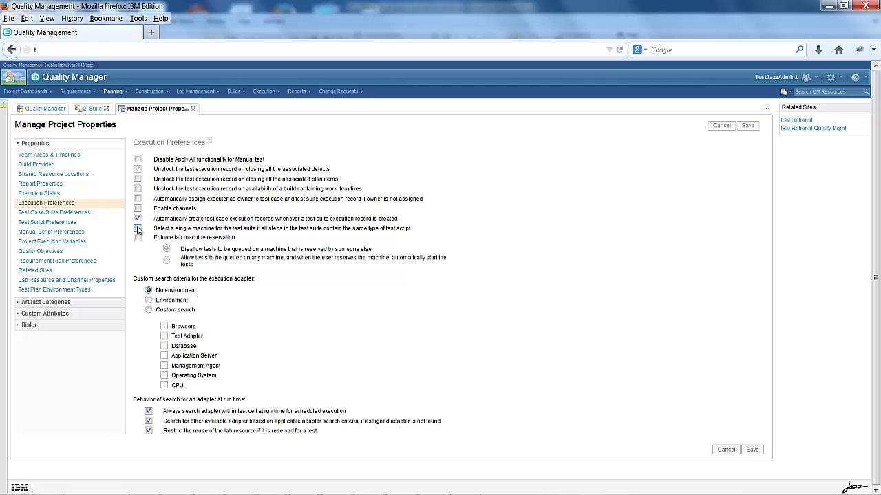
- Enable 'Select a single machine for the test suite', save, and return to the suite
left_click(138, 228)
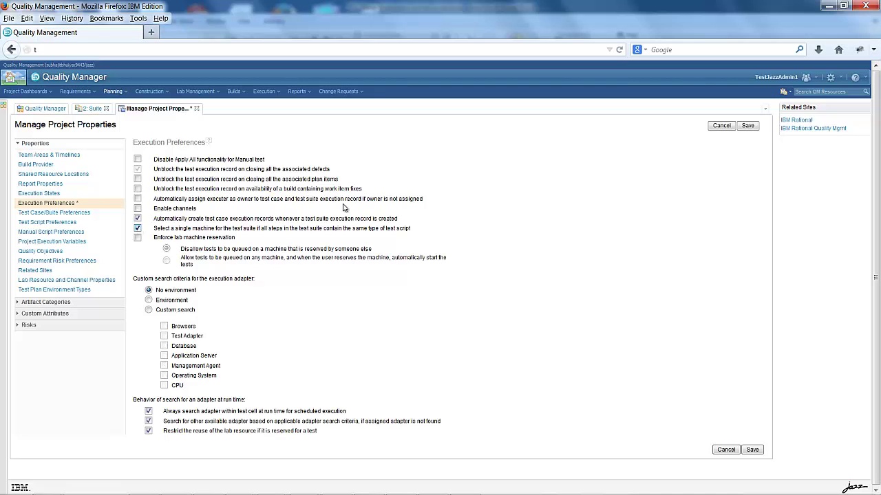
left_click(748, 127)
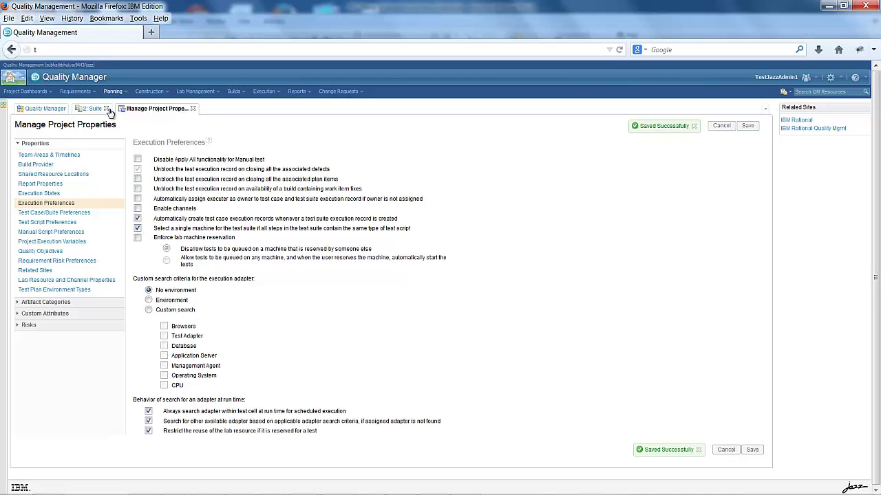
left_click(97, 109)
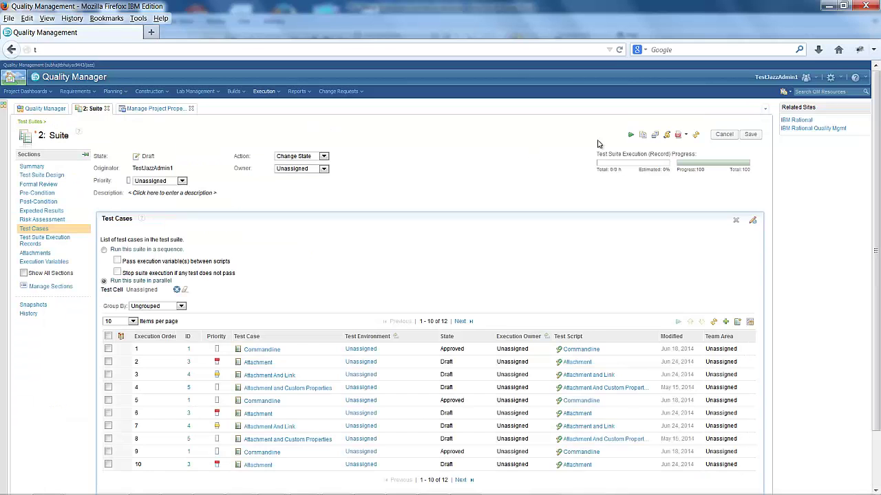
- Run the suite after reviewing test cases 11–12, opening the Test Suite Execution Console
left_click(632, 135)
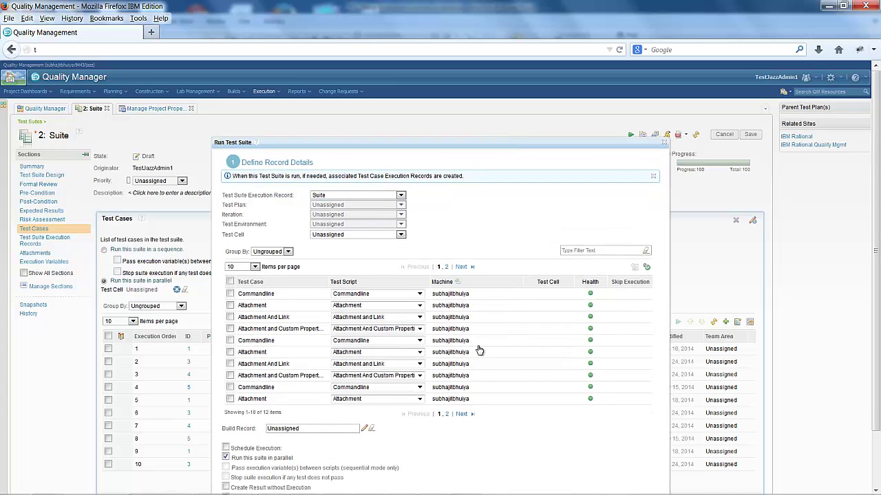
left_click(461, 415)
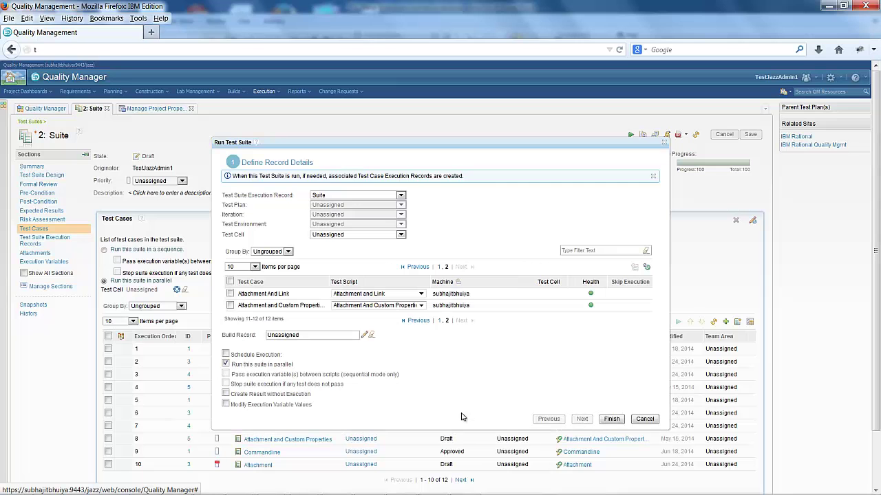
left_click(613, 420)
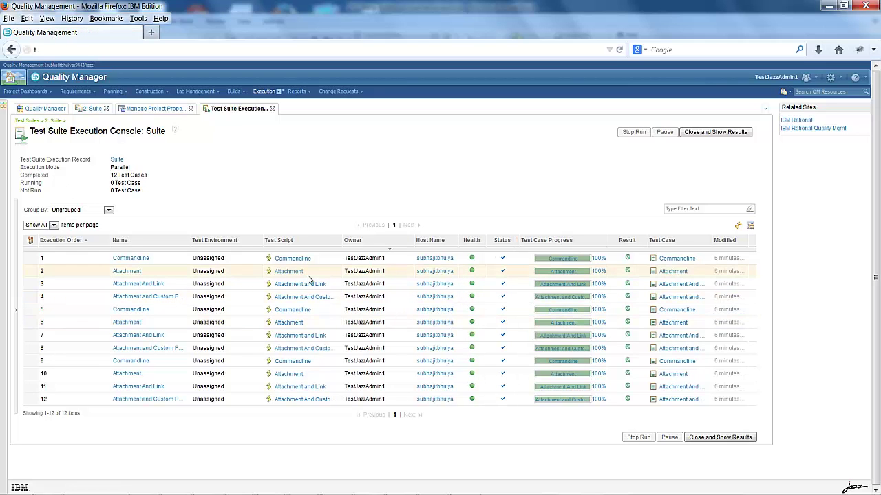
- Turn on lab machine reservation enforcement, save, and return to the Suite test suite
left_click(165, 111)
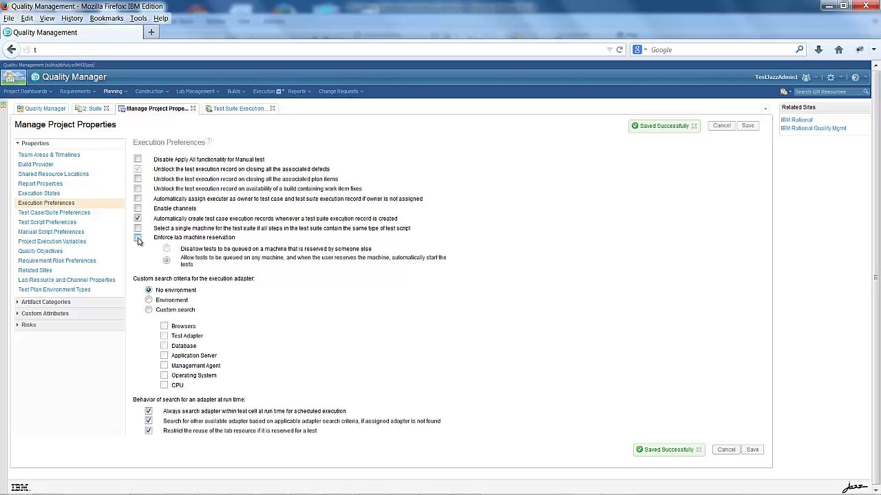
left_click(137, 238)
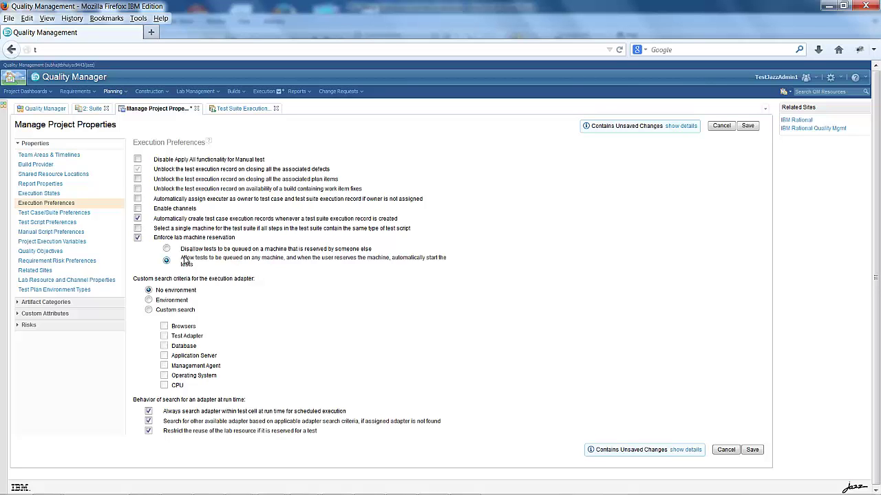
left_click(747, 126)
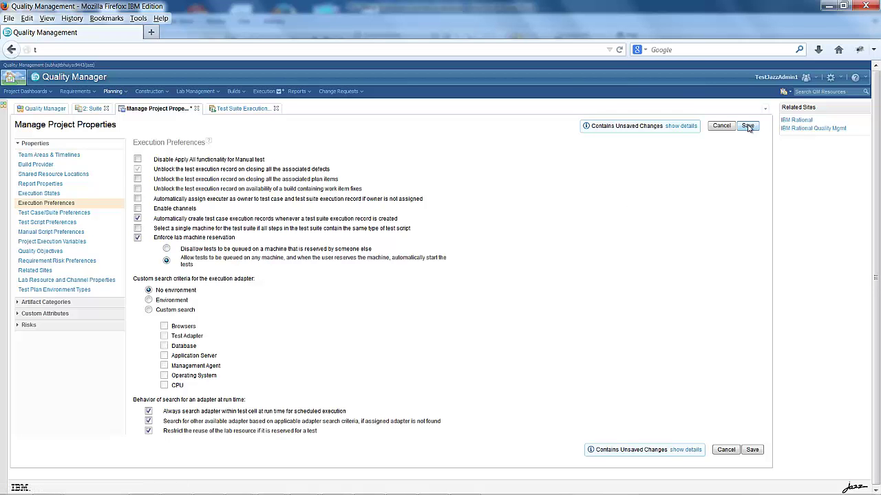
left_click(86, 110)
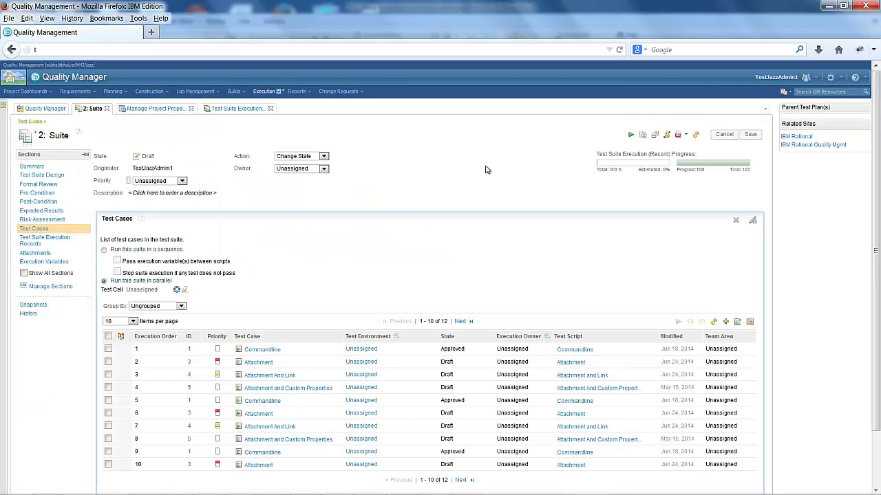
- Run all twelve test cases on the first unreserved machine and finish the launch
left_click(631, 136)
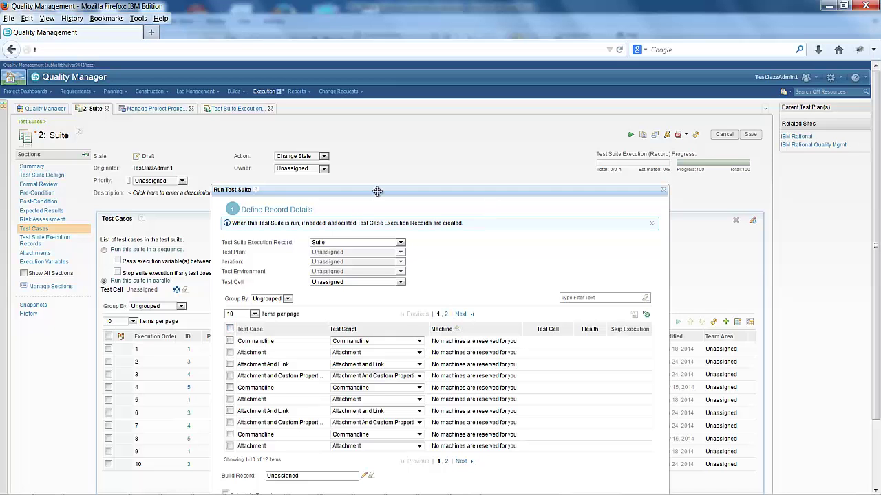
left_click_drag(377, 191, 377, 122)
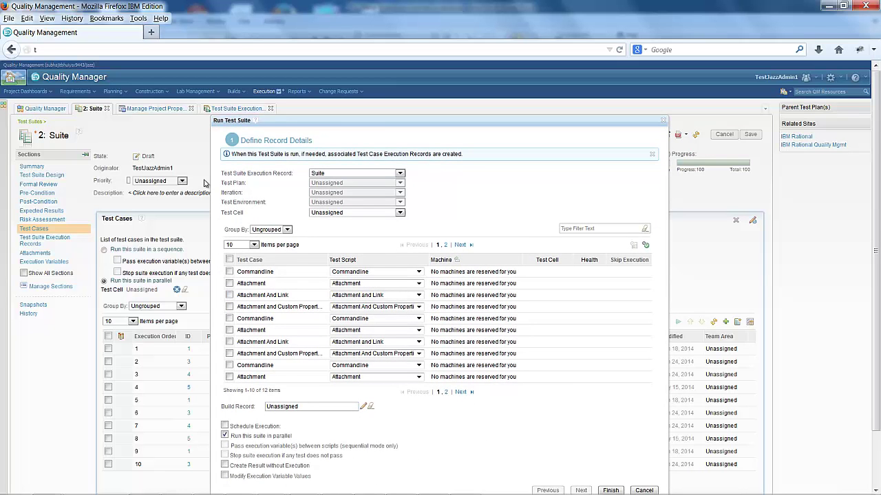
left_click(230, 259)
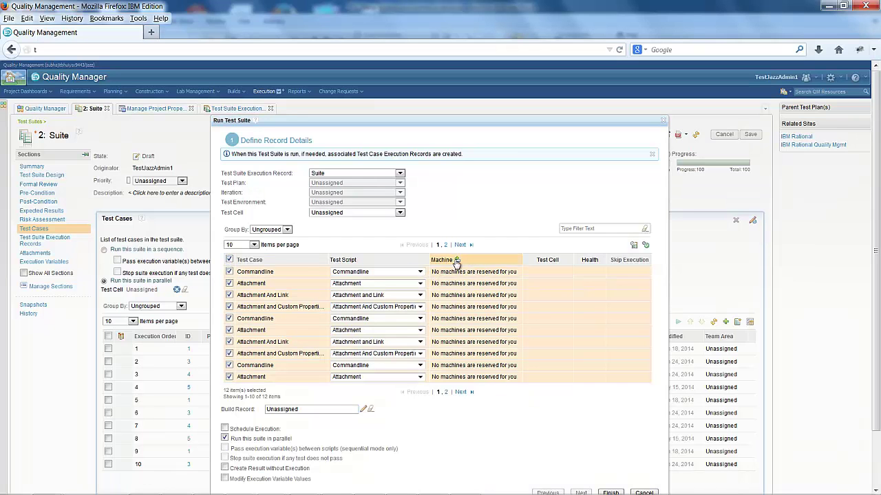
left_click(456, 261)
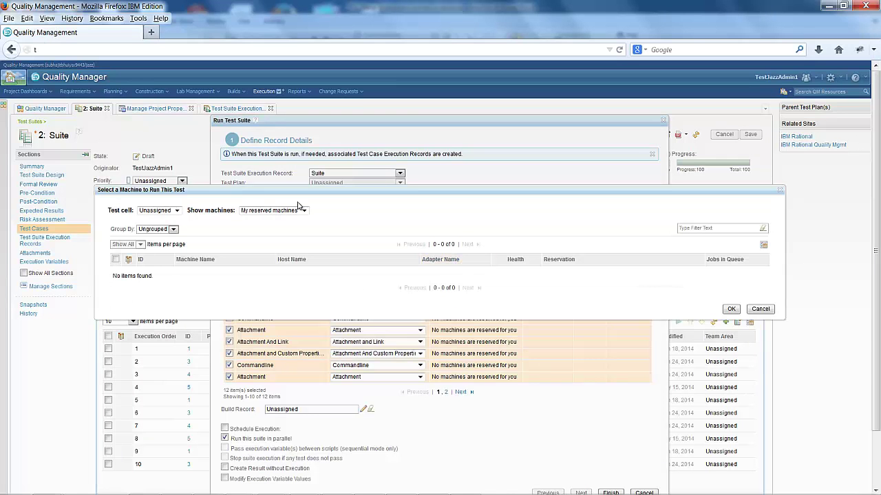
left_click(303, 211)
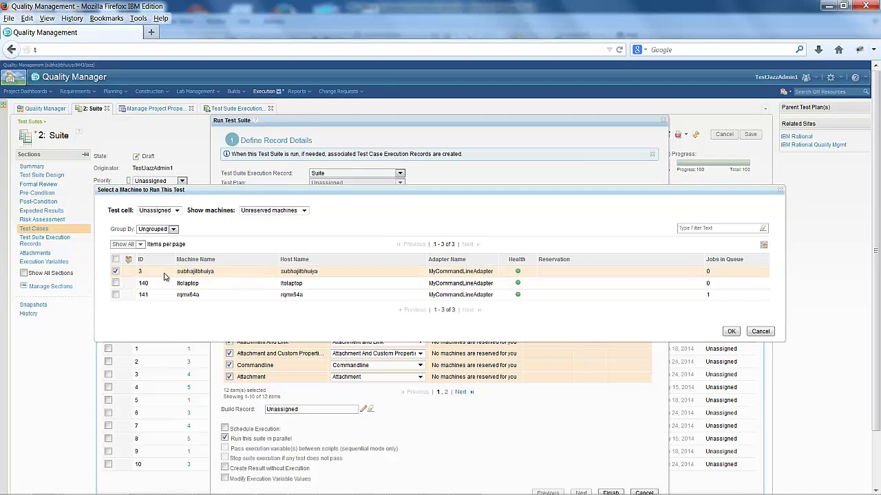
left_click(732, 332)
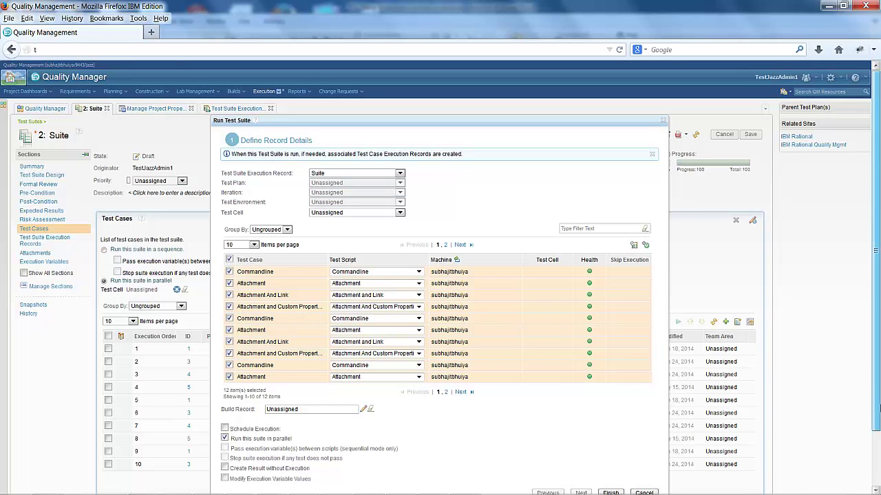
scroll(879, 407, "down", 3)
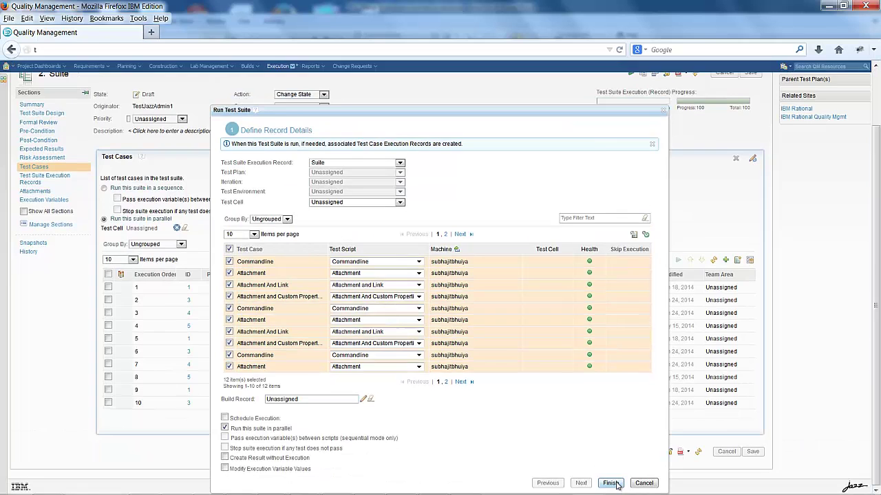
left_click(610, 483)
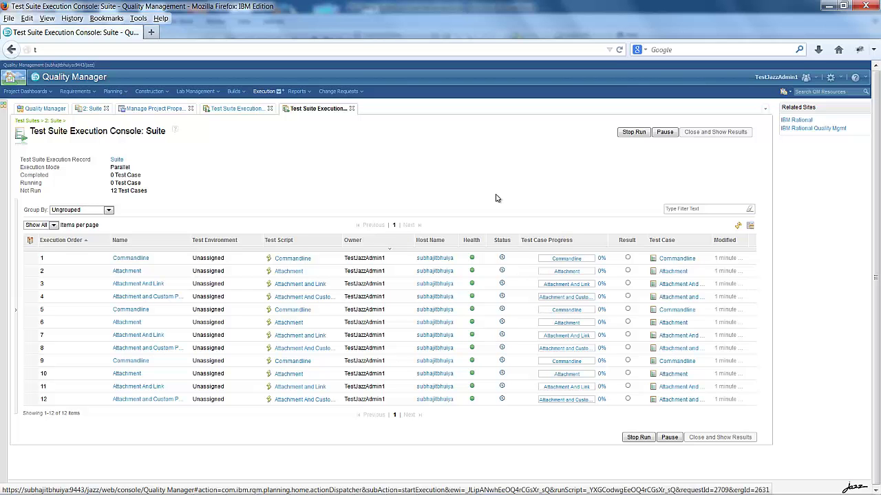
left_click(435, 258)
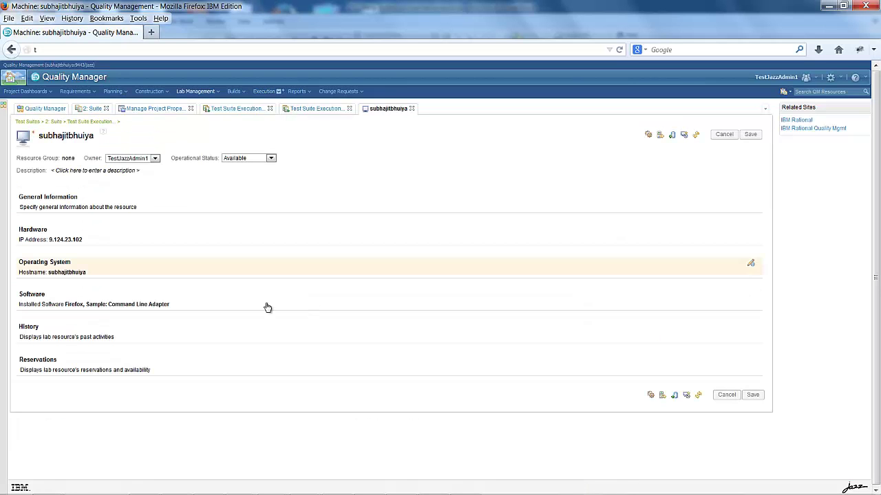
left_click(98, 368)
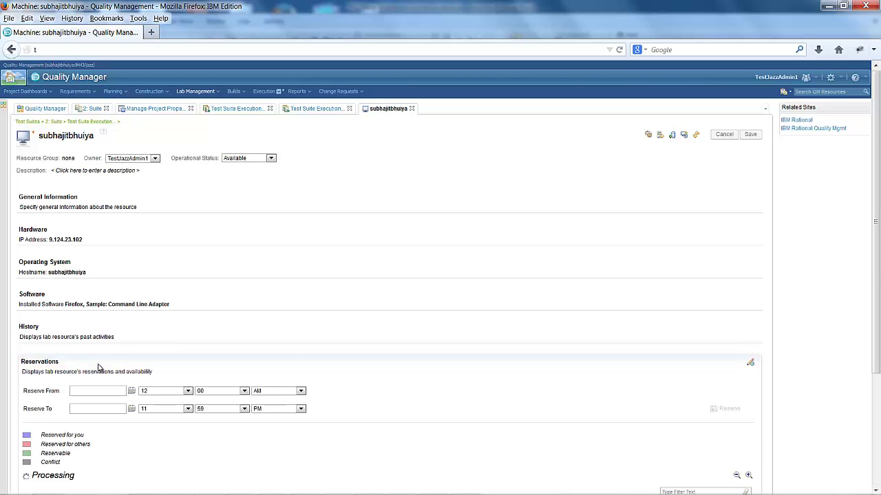
left_click(131, 391)
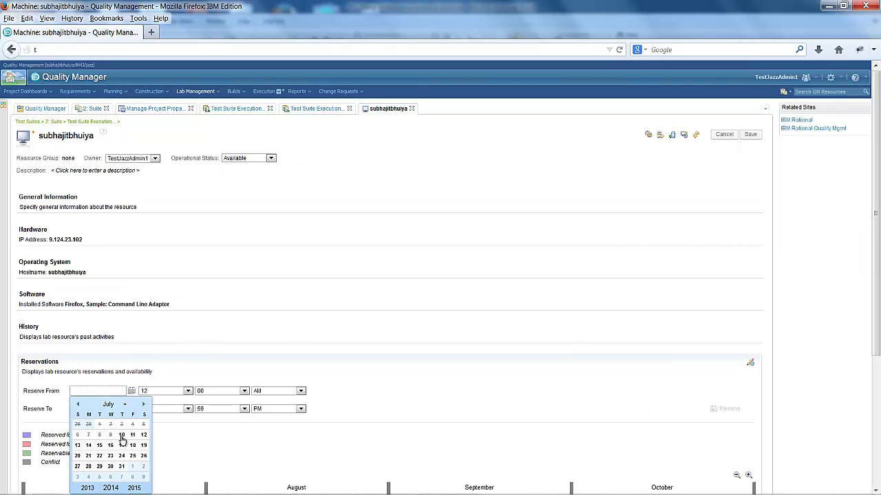
left_click(122, 436)
left_click(131, 410)
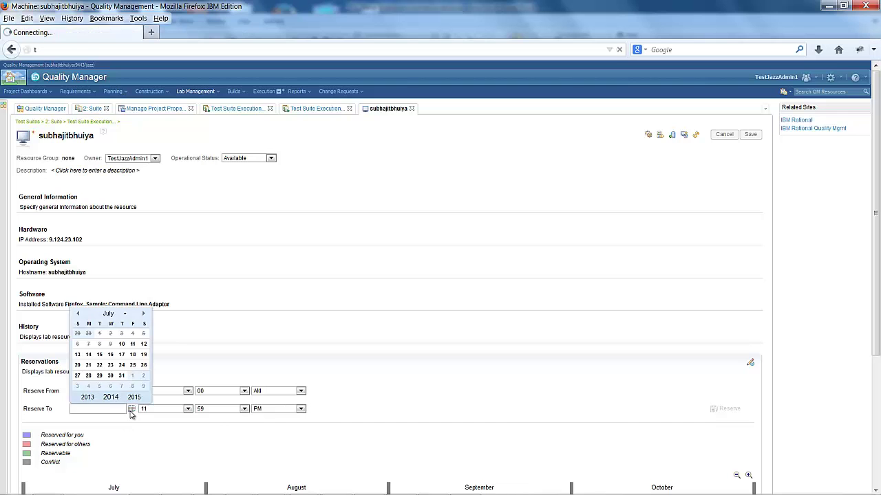
left_click(123, 346)
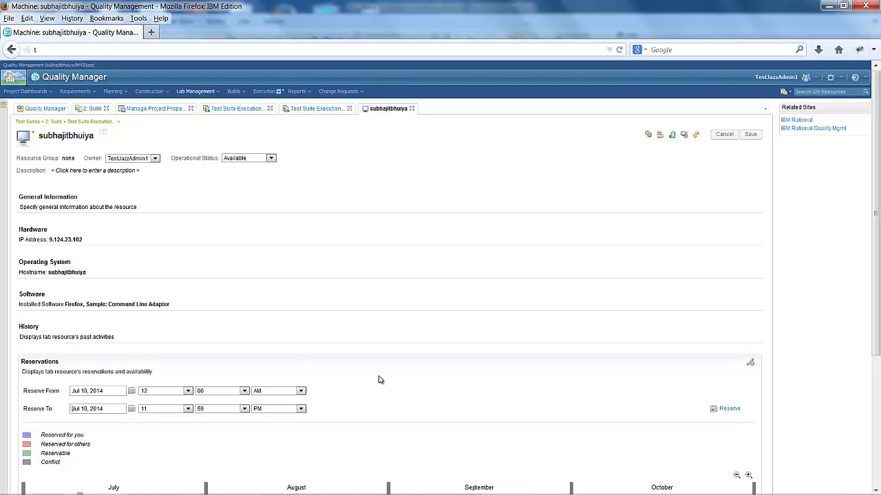
scroll(698, 379, "down", 1)
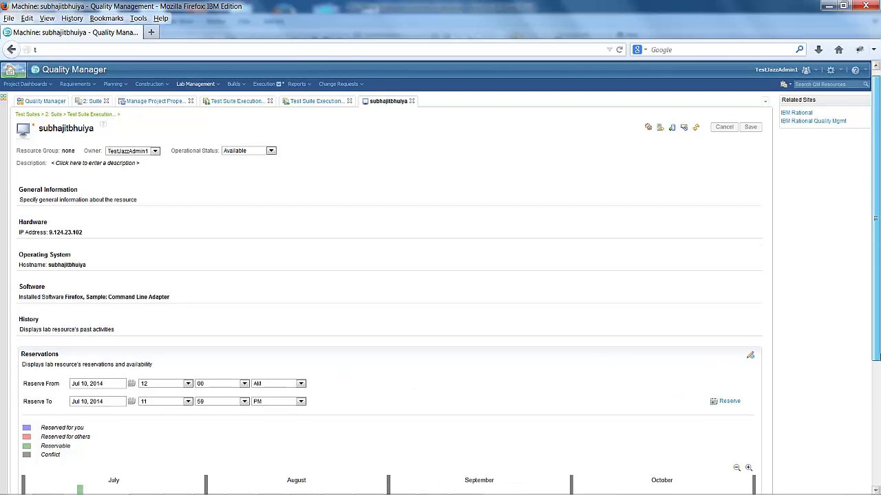
scroll(720, 356, "down", 2)
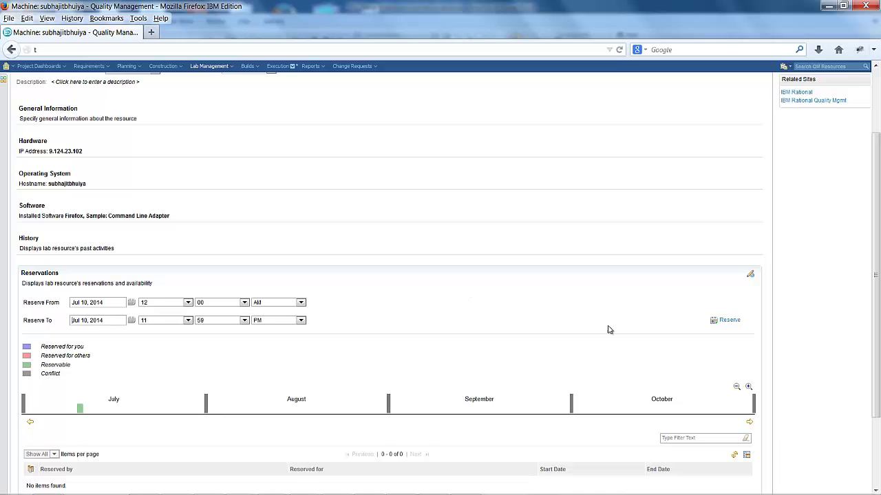
left_click(729, 322)
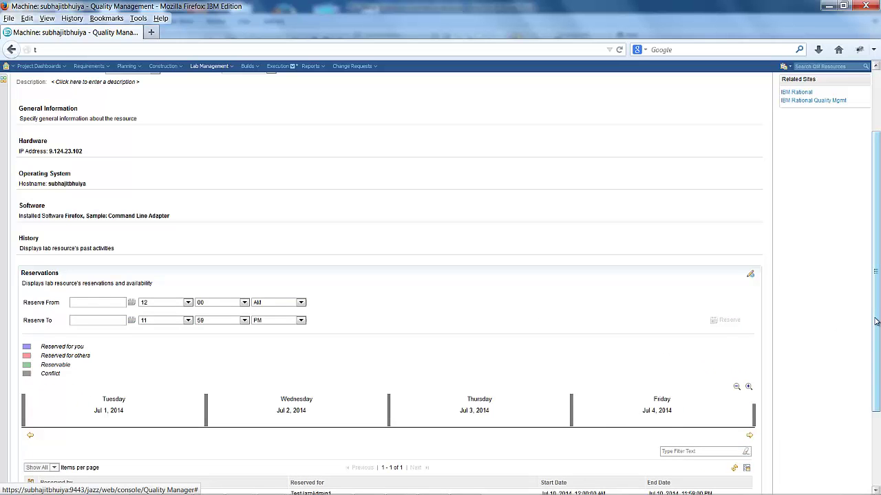
scroll(876, 322, "up", 3)
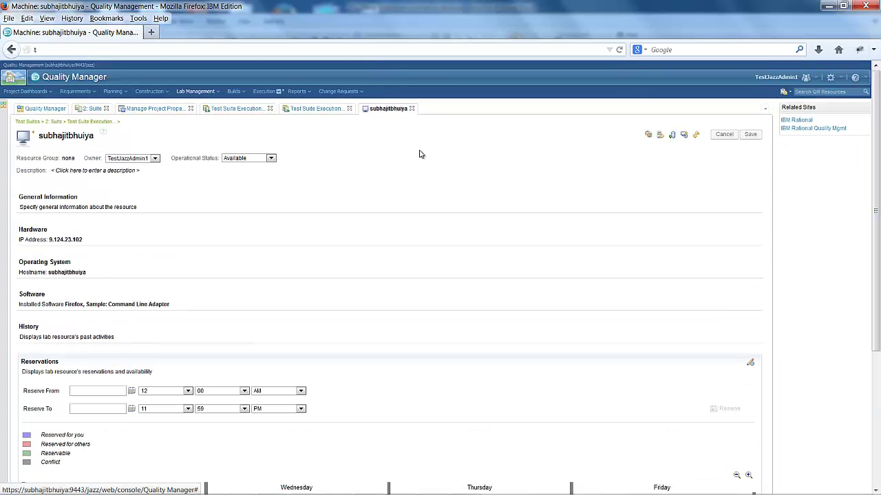
- Return to the Test Suite Execution Console and refresh the test case run list
left_click(316, 108)
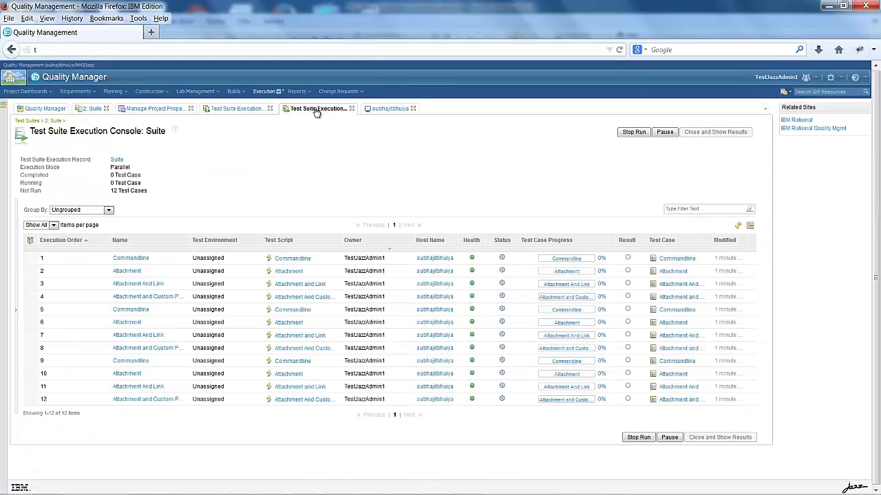
left_click(737, 225)
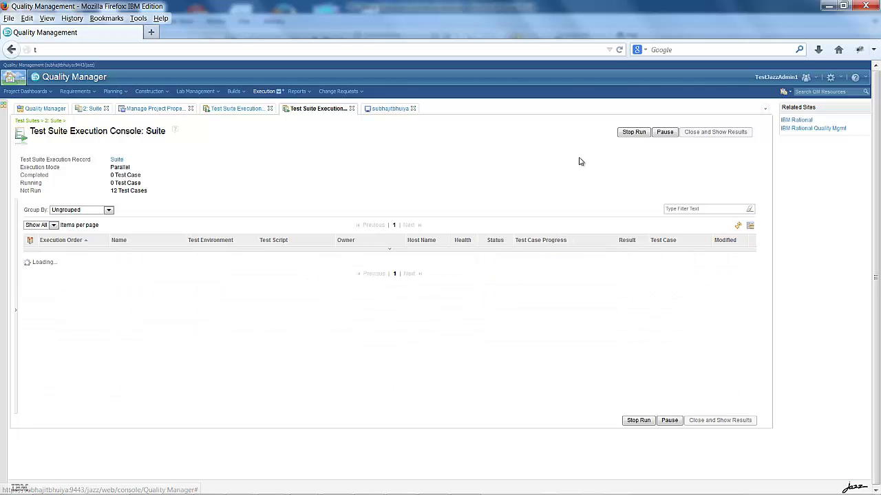